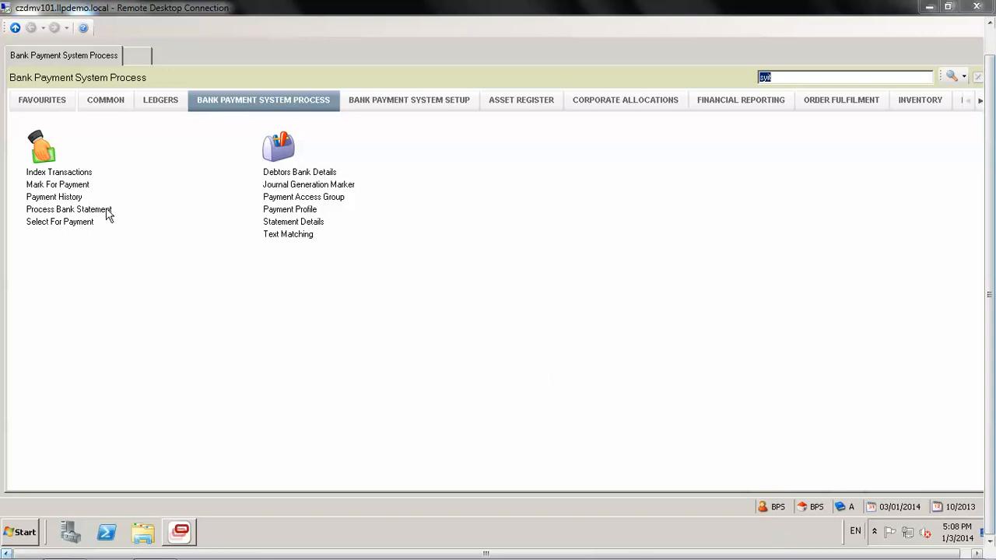
Open bank statement processing, choose to process a new statement, and select bank code 2600.
left_click(100, 211)
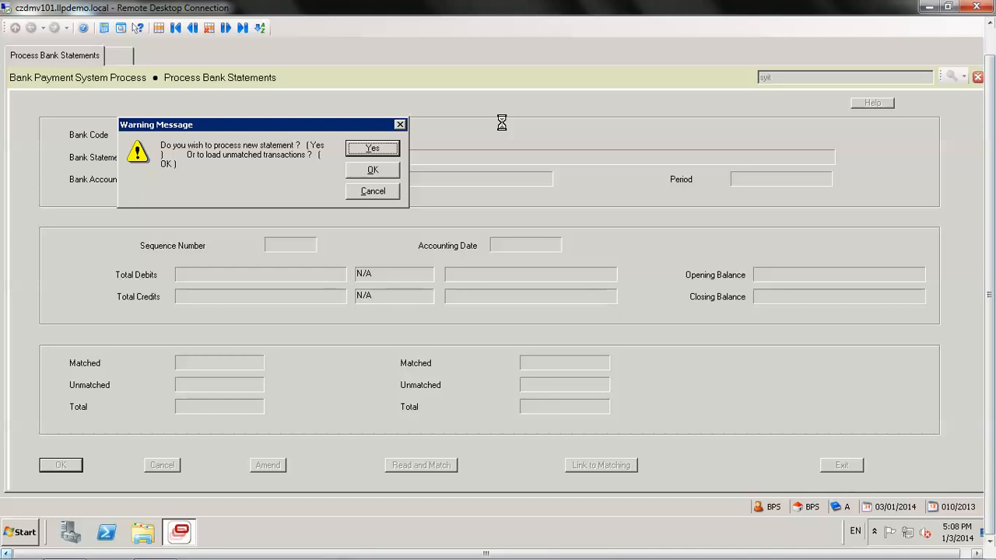
left_click(373, 151)
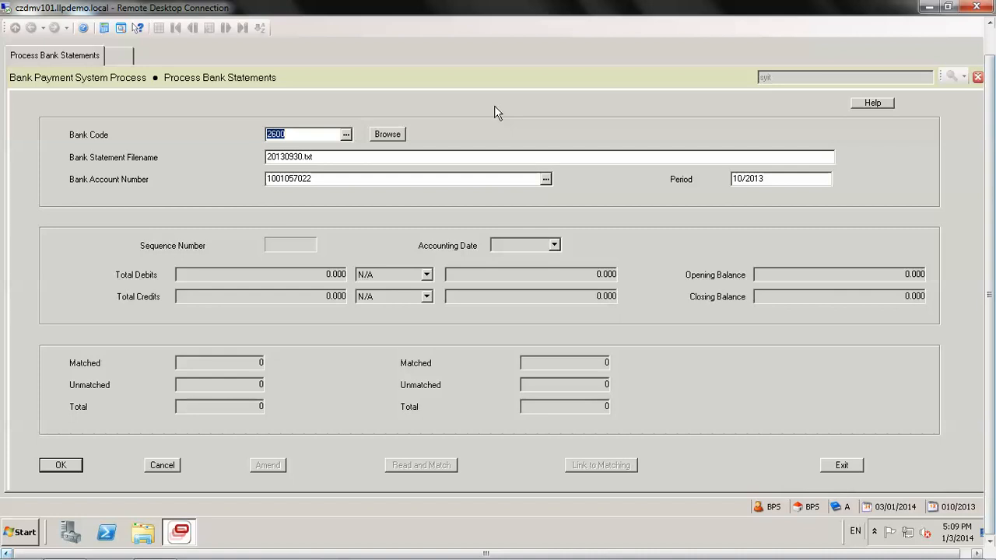
left_click(346, 135)
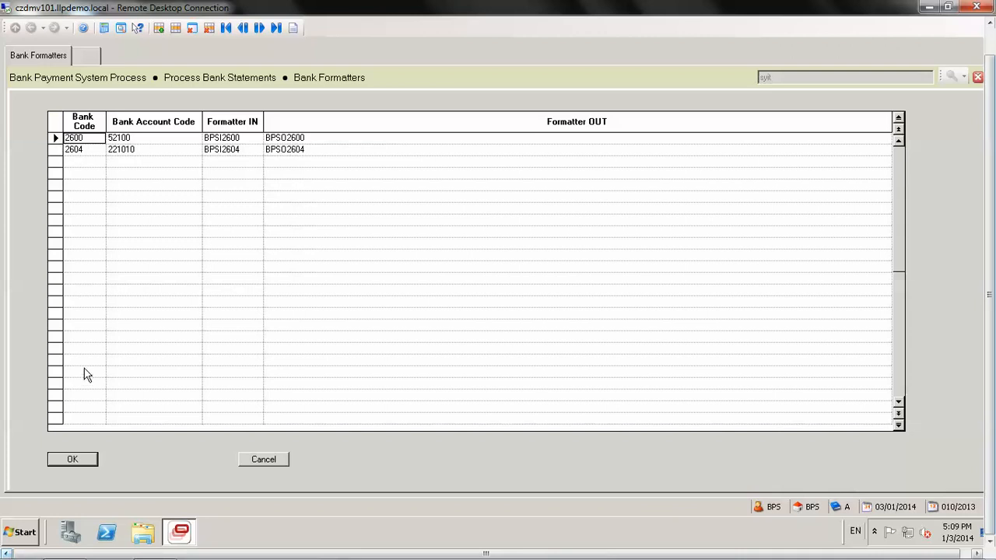
left_click(86, 464)
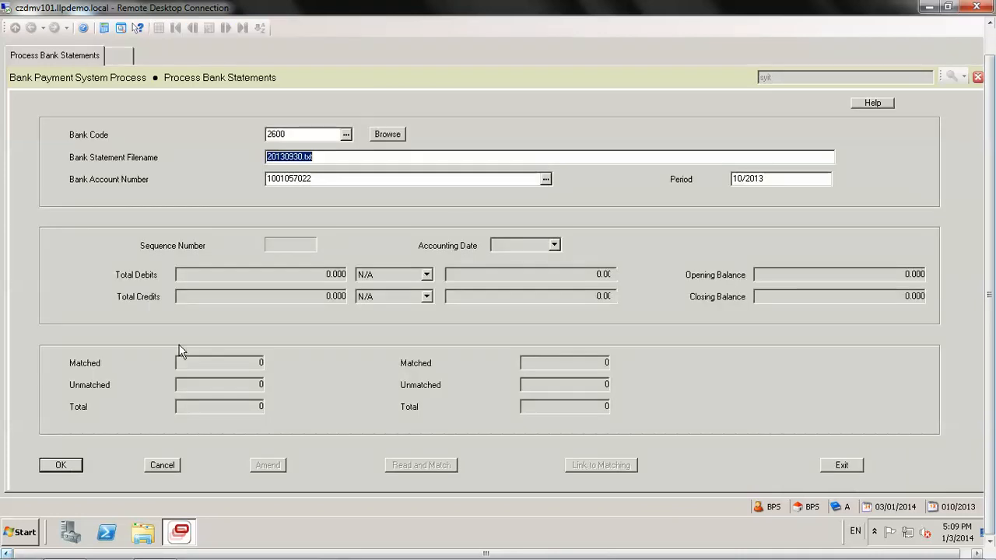
Choose the bank statement file 20131001.txt and its GBP account for processing.
left_click(388, 135)
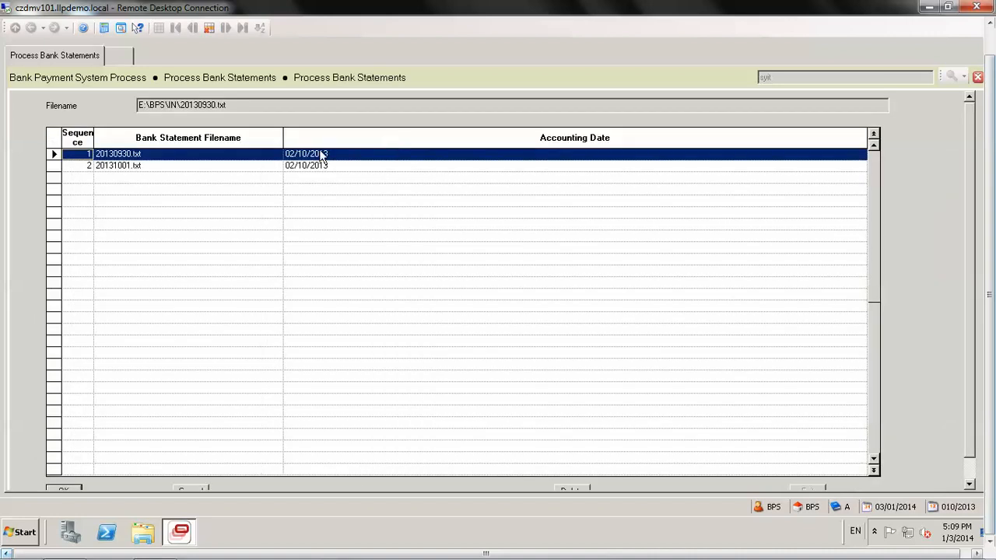
left_click(245, 168)
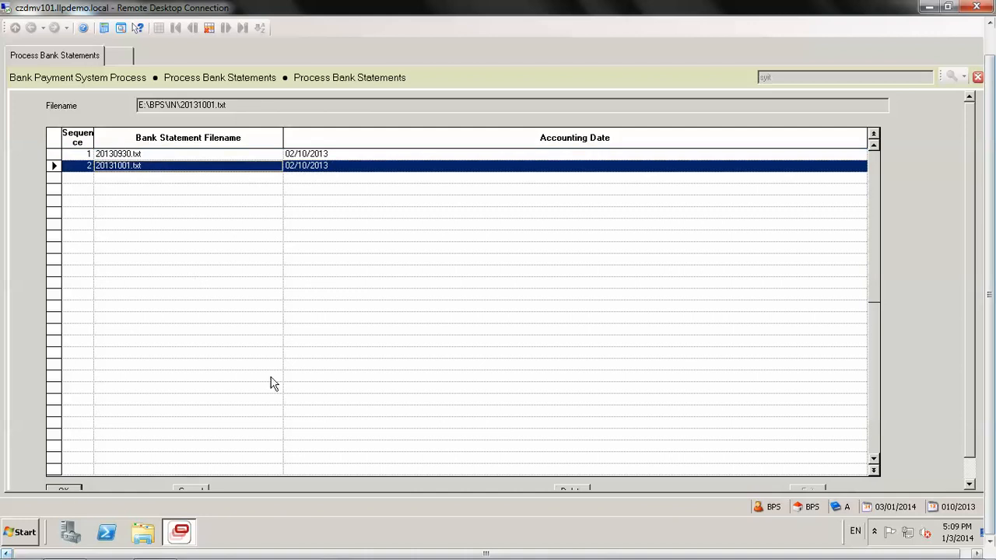
left_click(64, 489)
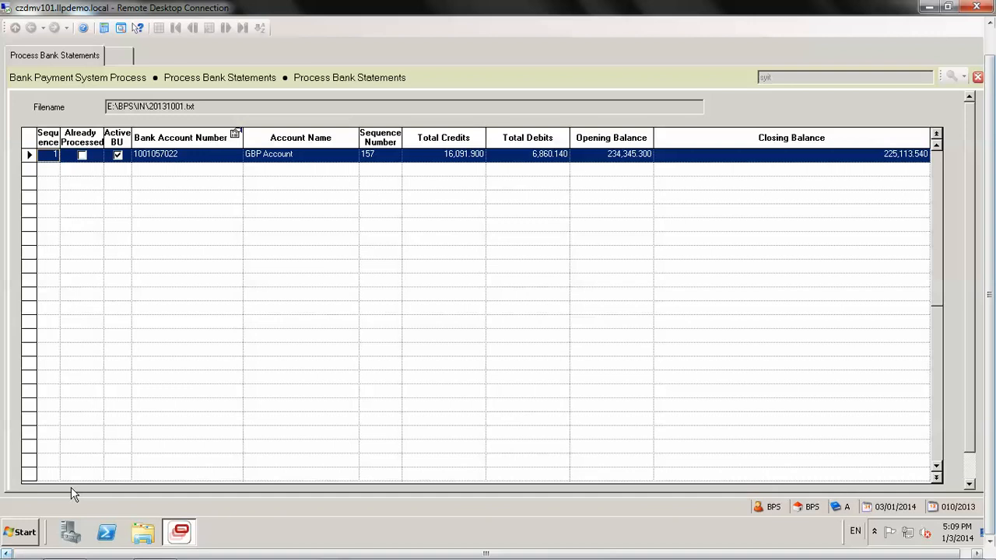
key("Escape")
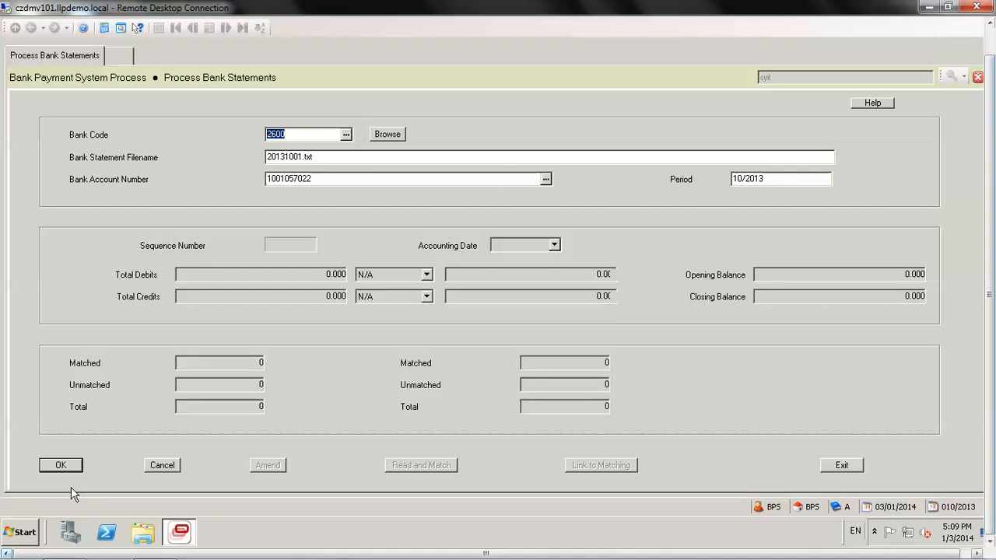
Load the selected statement, read and match its transactions, and open the matching list.
left_click(74, 472)
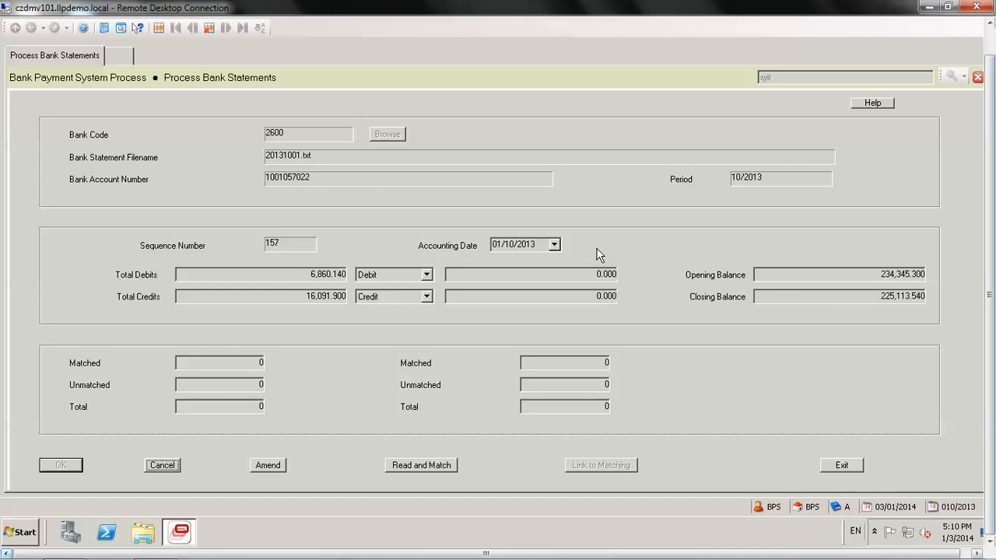
left_click(420, 465)
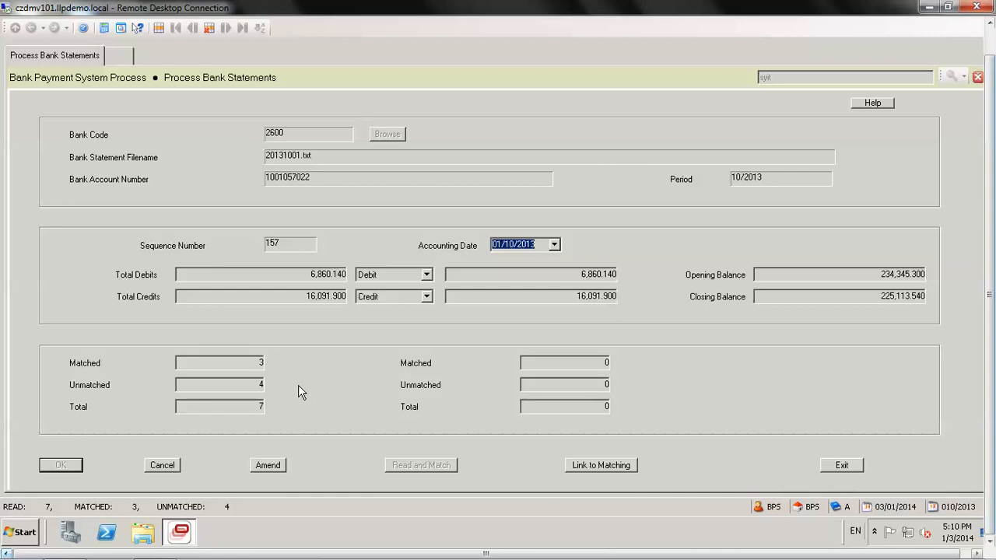
left_click(606, 469)
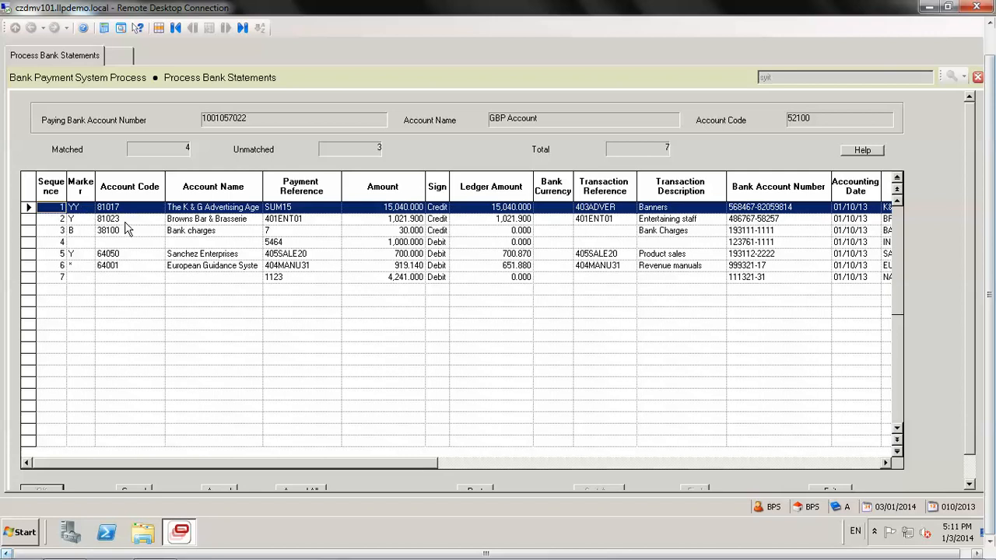
Review the markers and matched ledger details of statement lines 2 to 5.
left_click(123, 223)
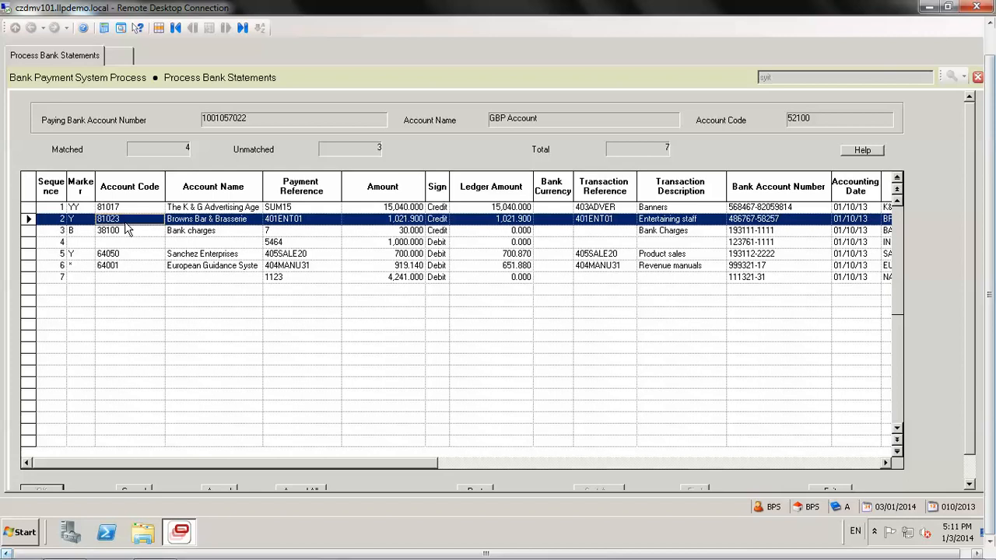
left_click(125, 231)
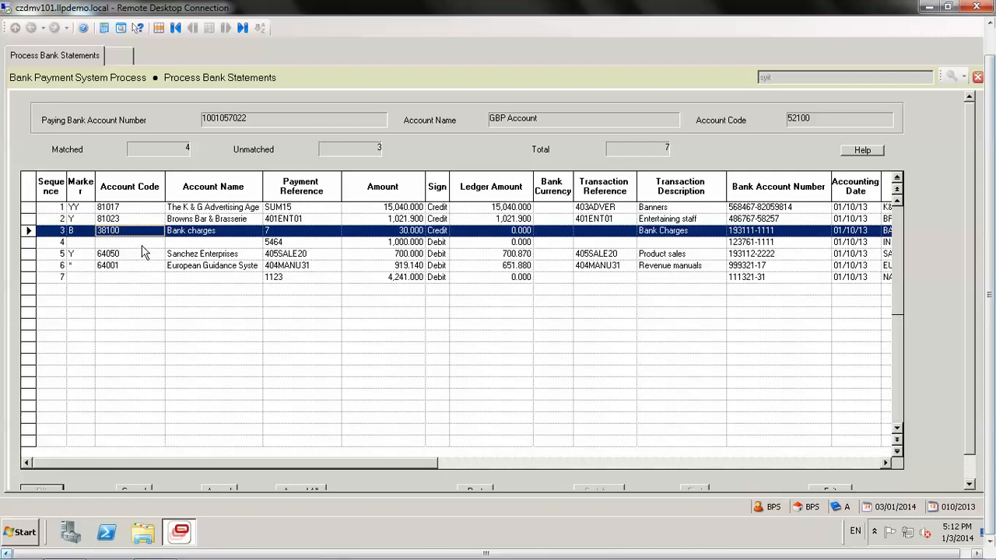
left_click(142, 244)
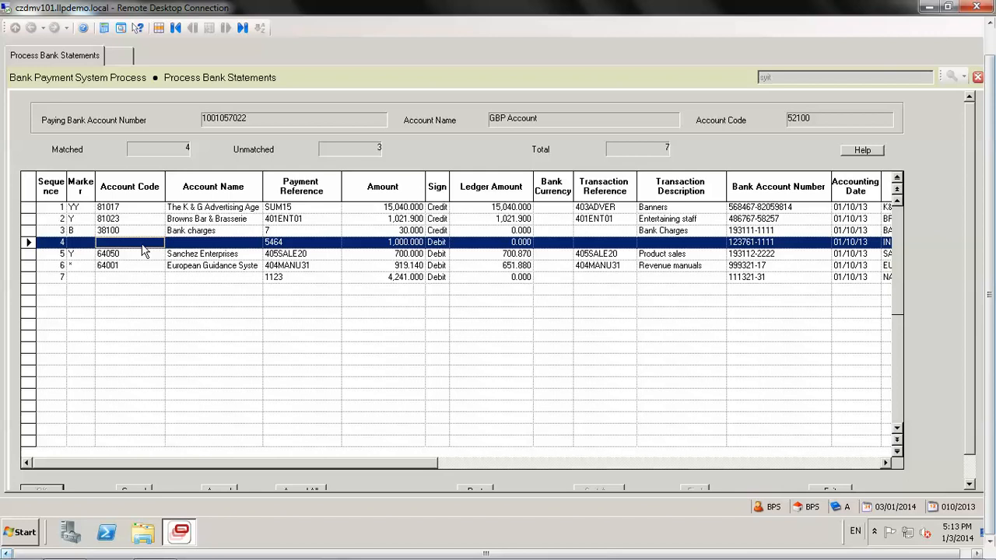
key("Down")
left_click(206, 259)
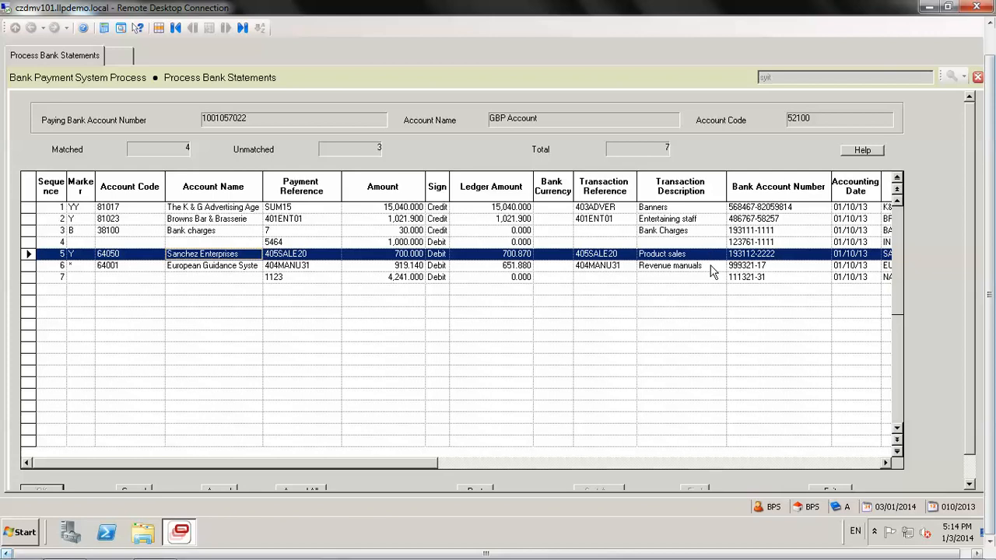
Amend the European Guidance Systems line (sequence 6) and open Record Payment from its marker.
left_click(191, 271)
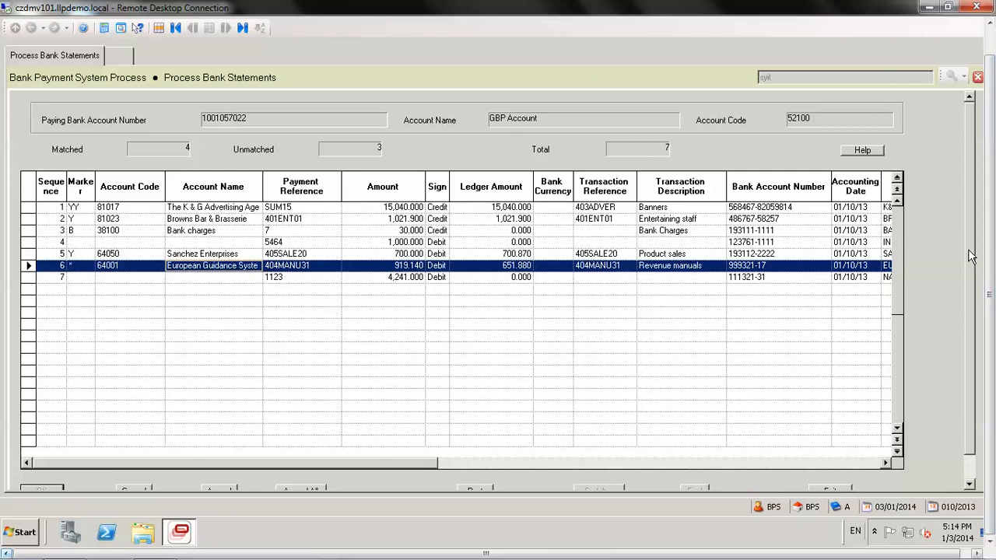
scroll(971, 257, "down", 2)
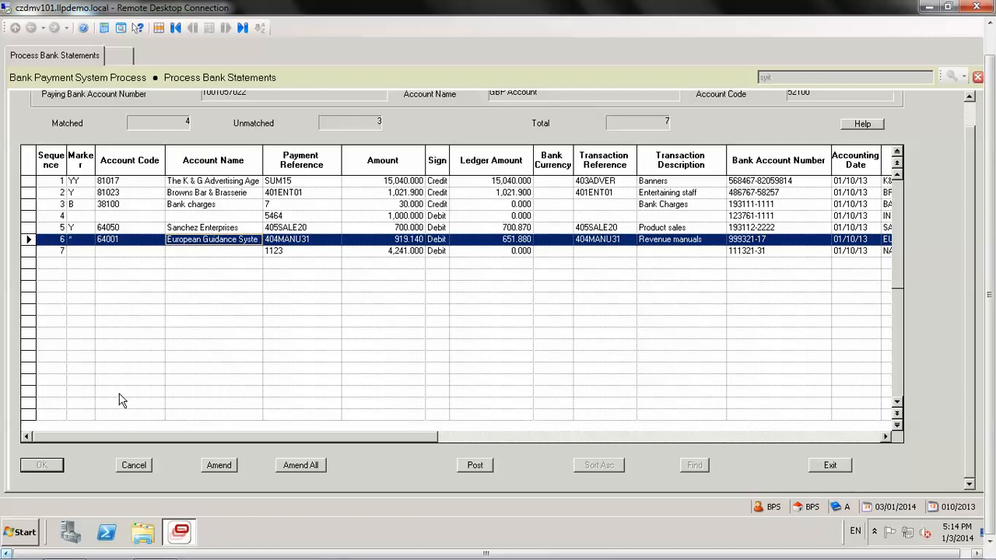
left_click(222, 465)
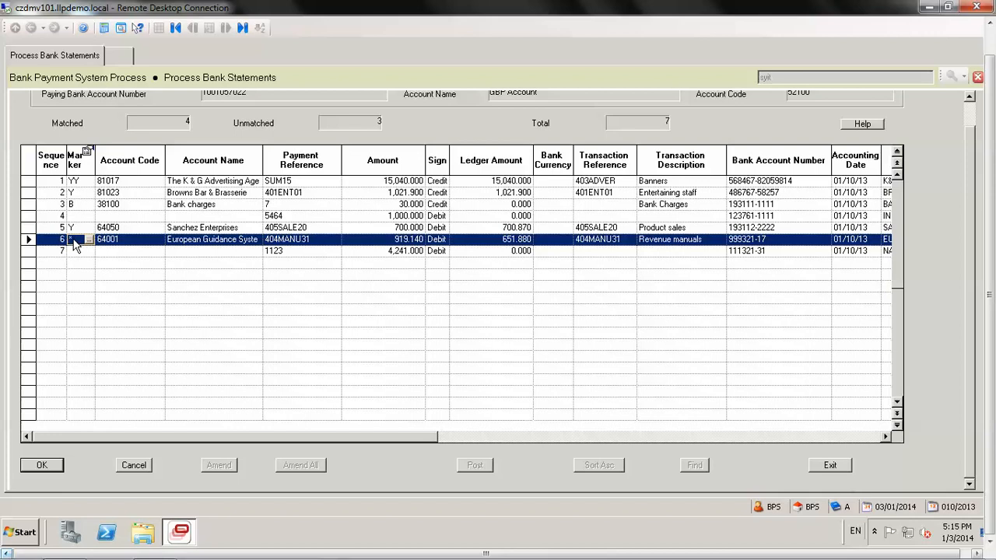
left_click(74, 240)
double_click(72, 240)
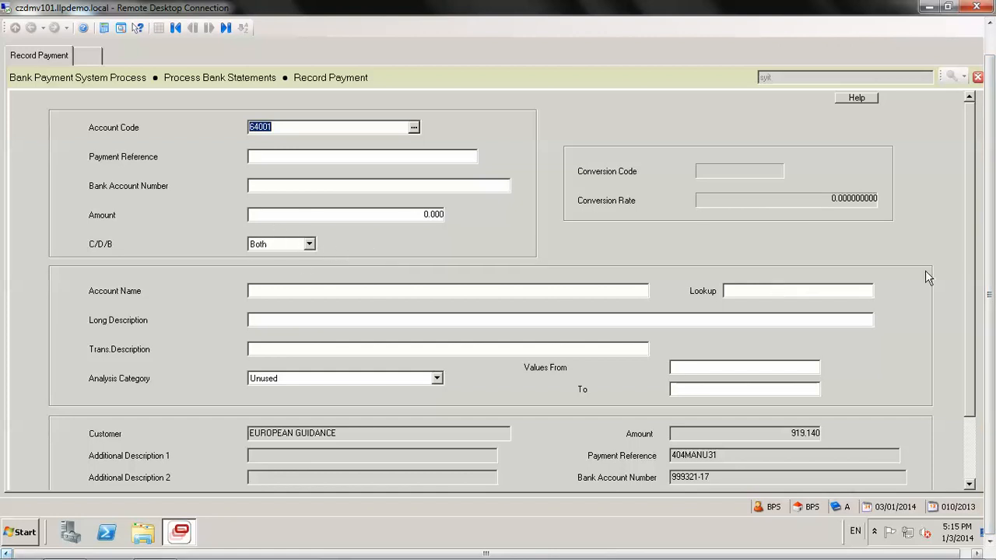
Search the ledger for European Guidance Systems transactions, keeping the prefilled account code and both debits and credits.
scroll(971, 260, "down", 1)
scroll(972, 269, "down", 1)
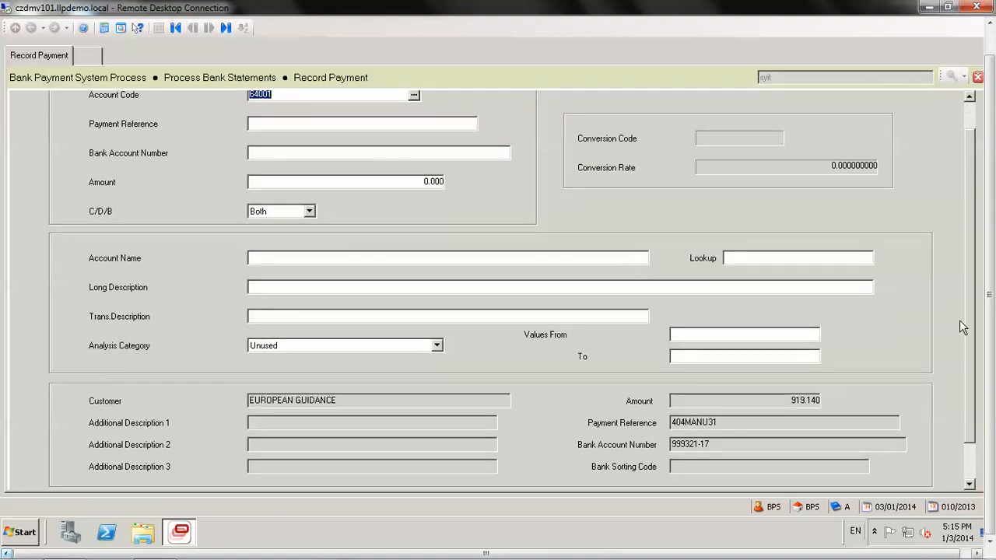
scroll(972, 342, "down", 2)
scroll(978, 370, "down", 1)
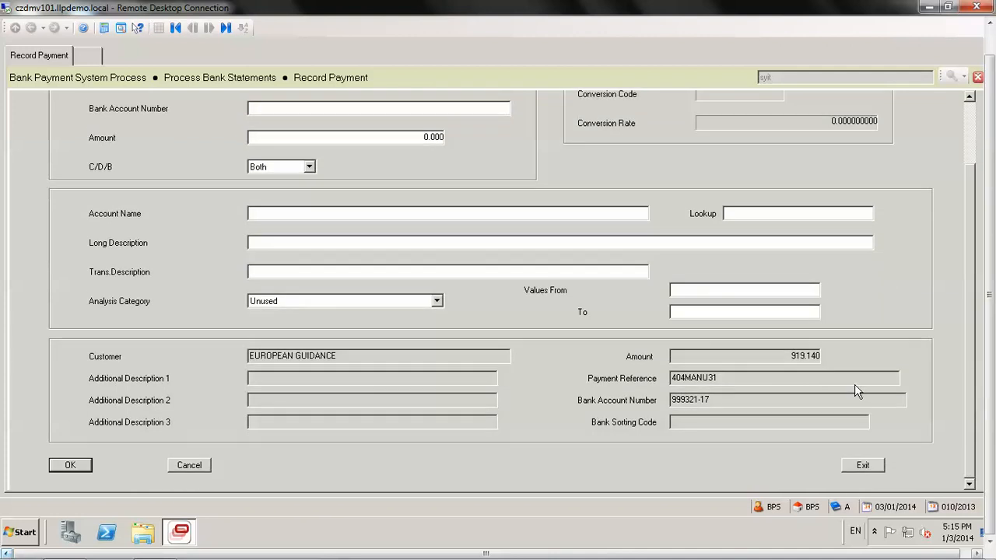
left_click(70, 465)
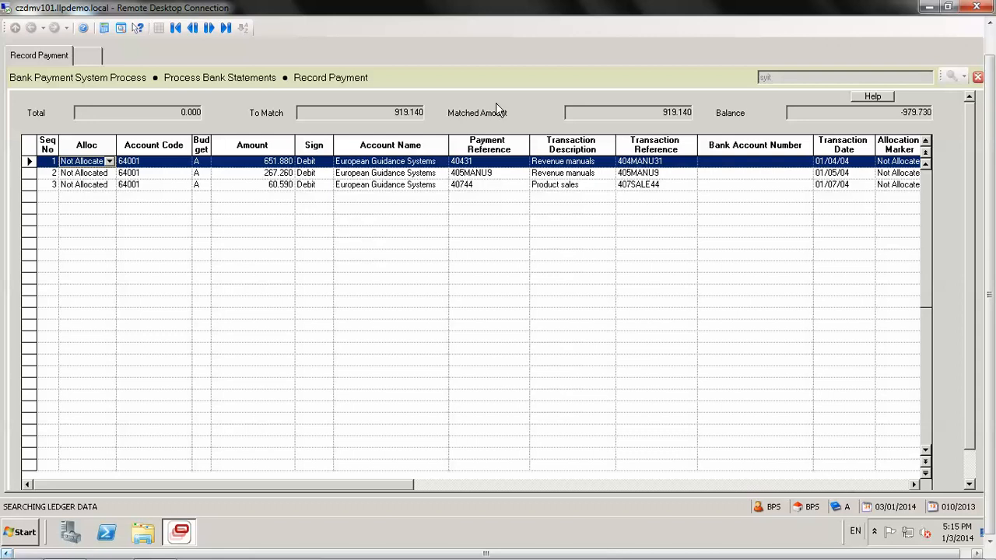
Set the allocation to Yes for the 651.880 and 267.260 Revenue manuals transactions and save the allocations.
left_click(110, 161)
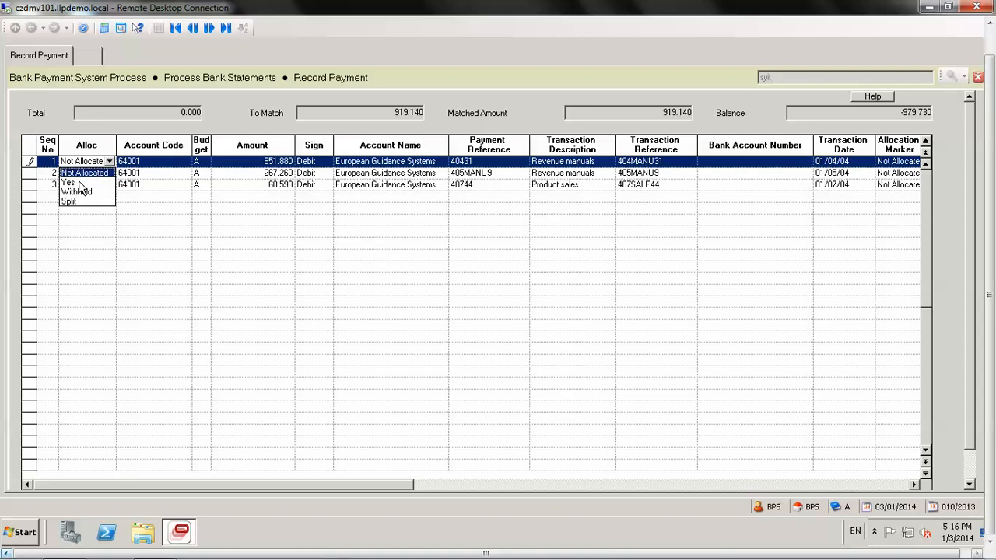
left_click(80, 183)
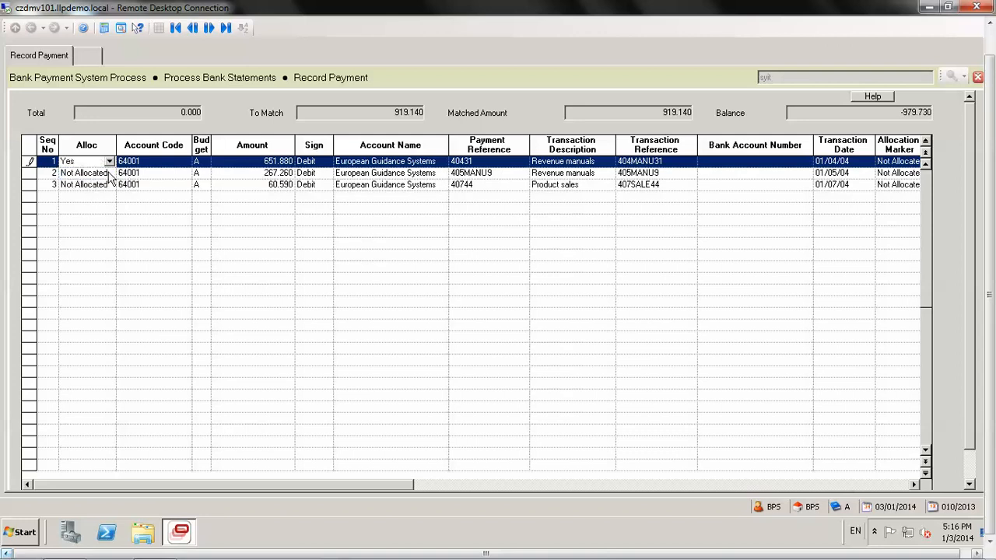
left_click(109, 173)
left_click(110, 174)
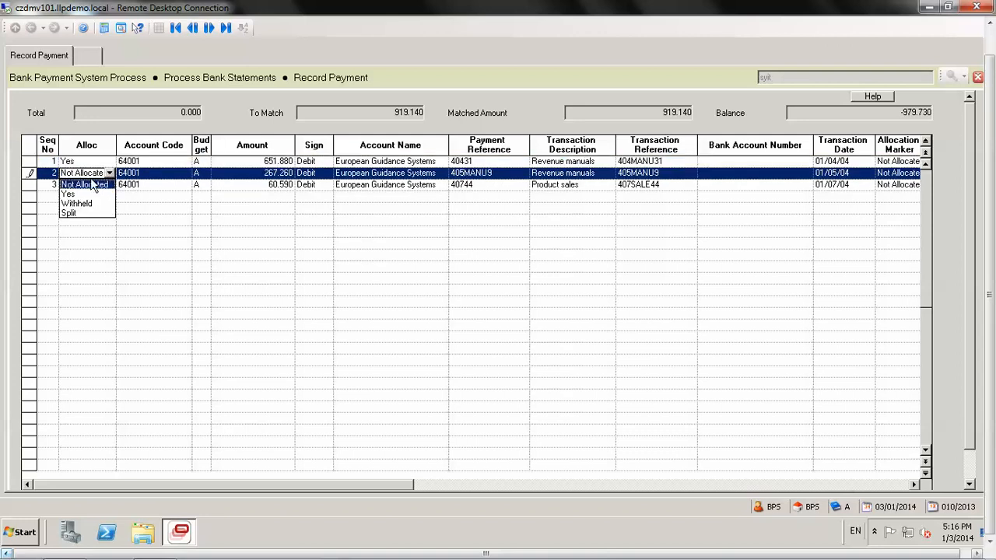
left_click(74, 196)
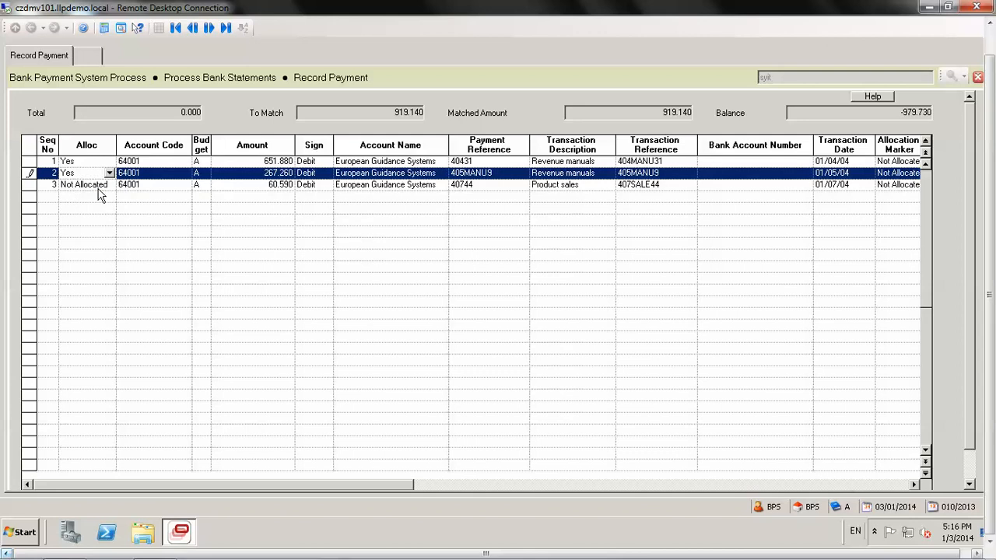
left_click(155, 188)
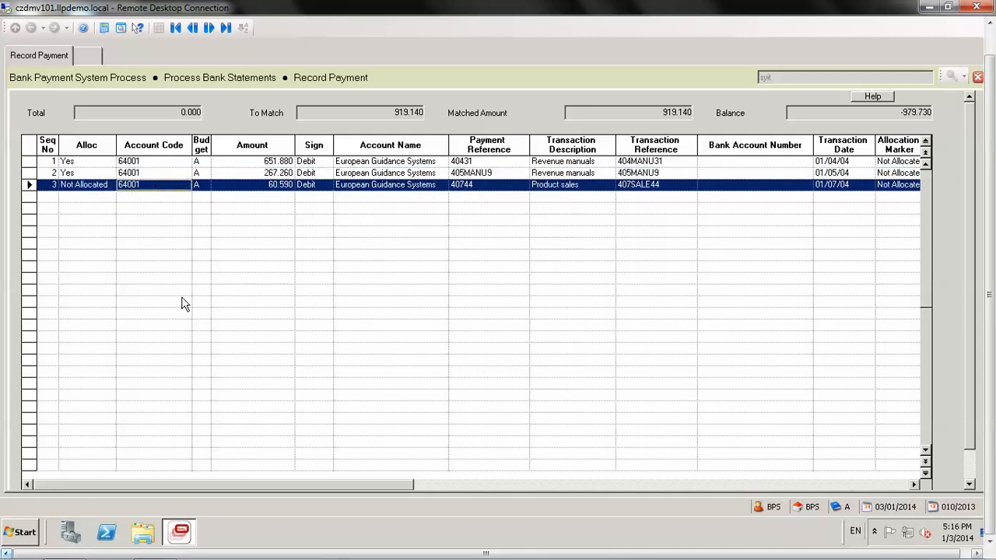
left_click_drag(969, 268, 971, 306)
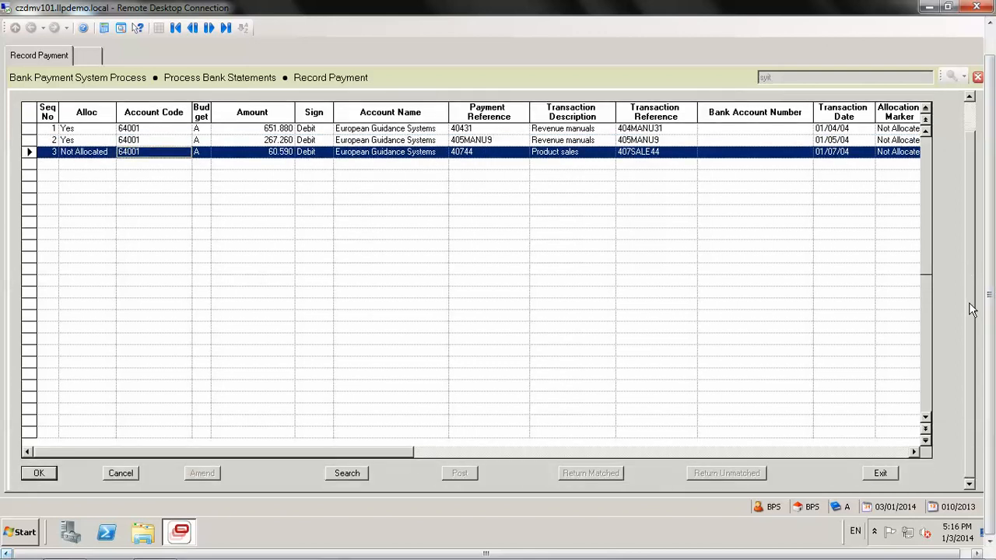
key("Up")
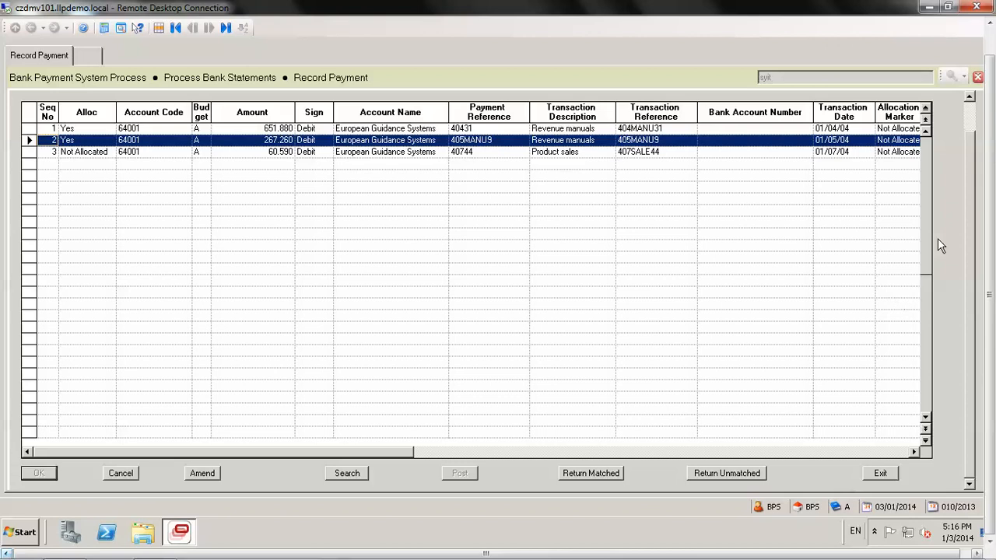
Check the allocation totals and return the allocated transactions to the bank statement as matched.
left_click_drag(965, 285, 969, 226)
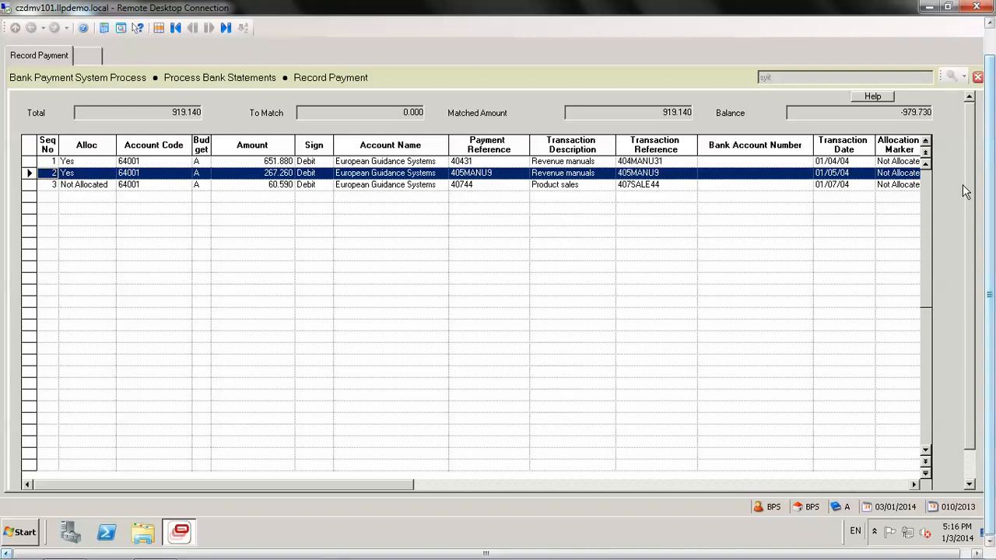
scroll(970, 197, "down", 1)
scroll(970, 197, "down", 2)
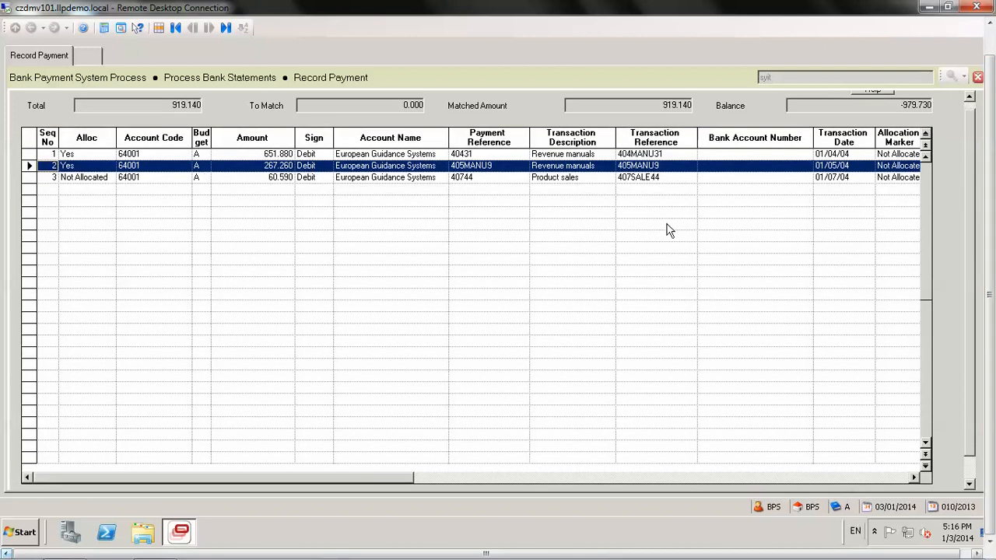
left_click_drag(972, 257, 972, 289)
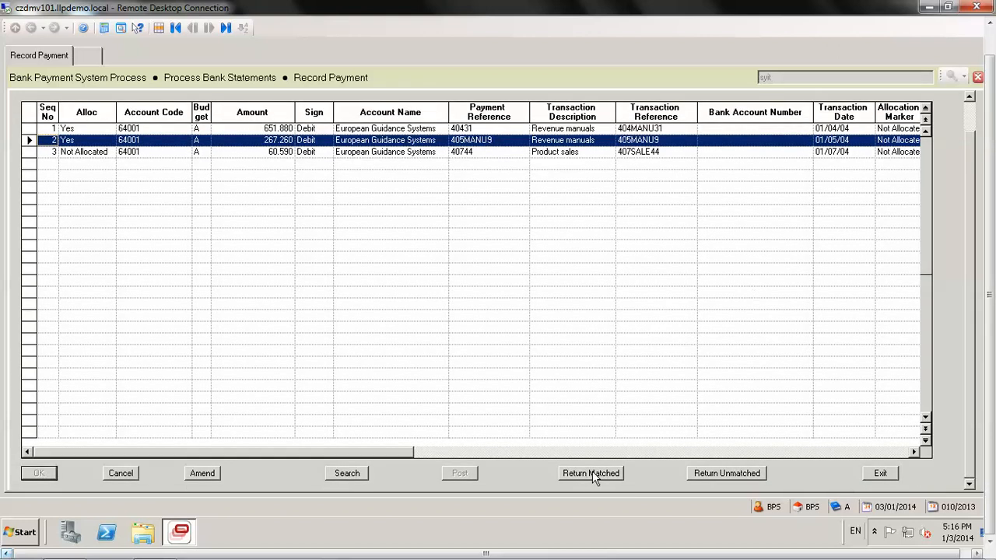
left_click(592, 471)
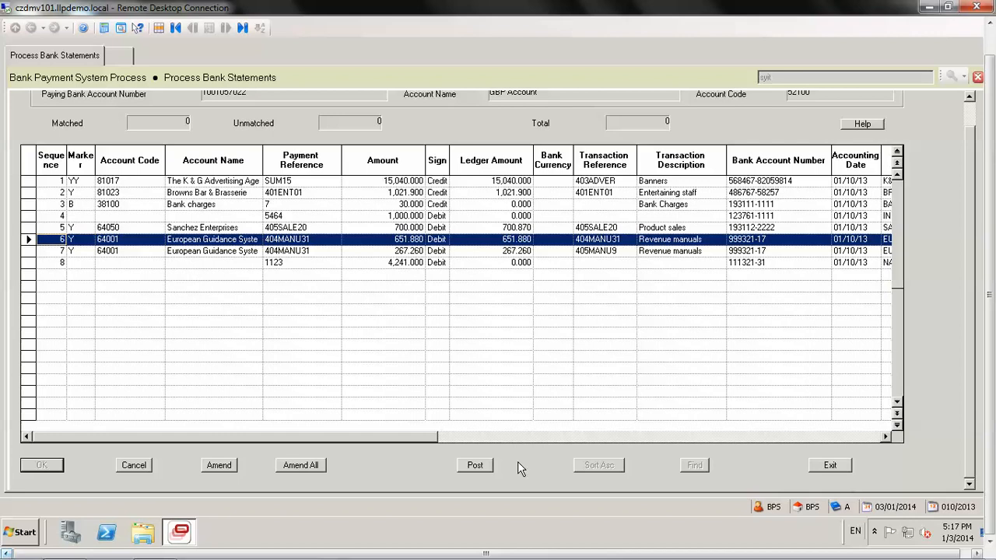
Post the statement transactions, creating the missing bank account details for Sanchez Enterprises and European Guidance Systems.
left_click(474, 464)
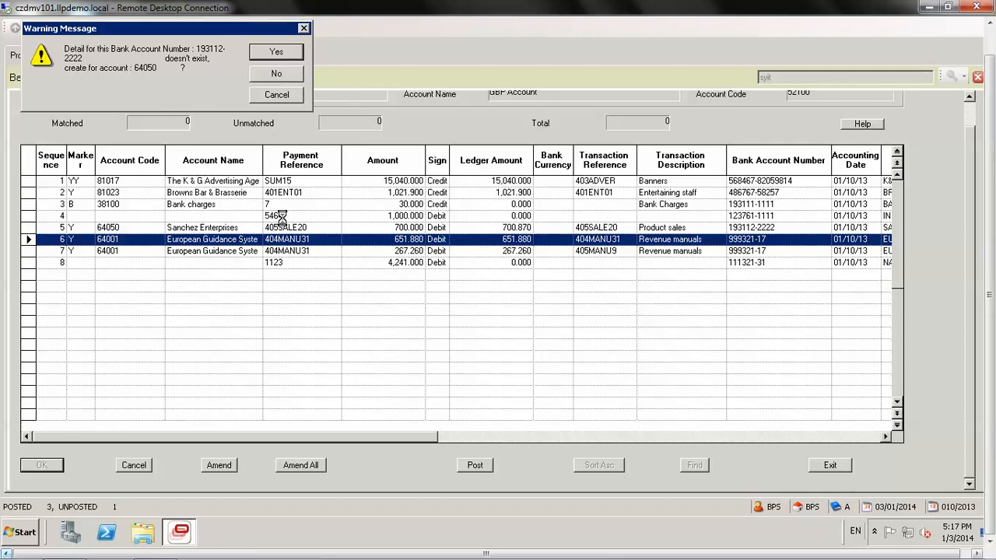
left_click(277, 53)
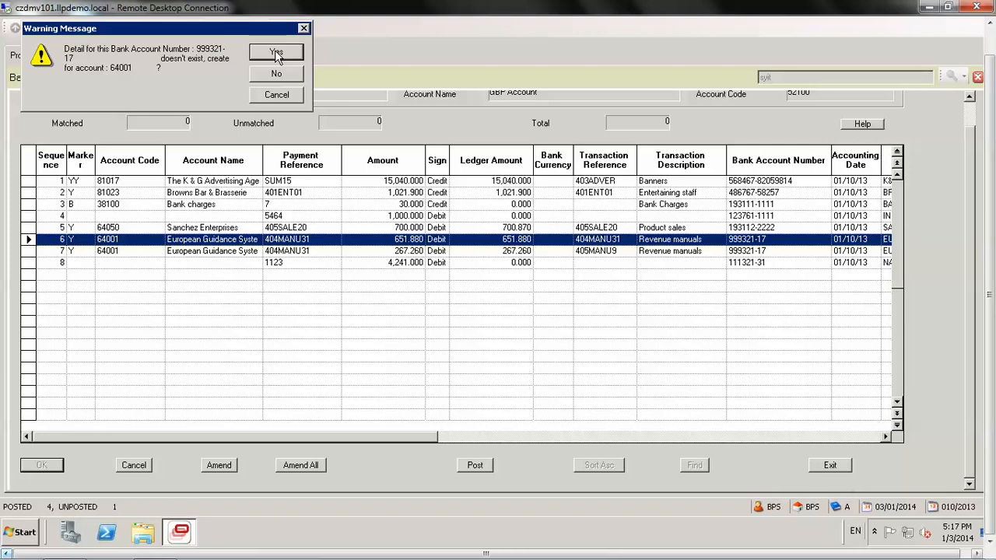
left_click(276, 53)
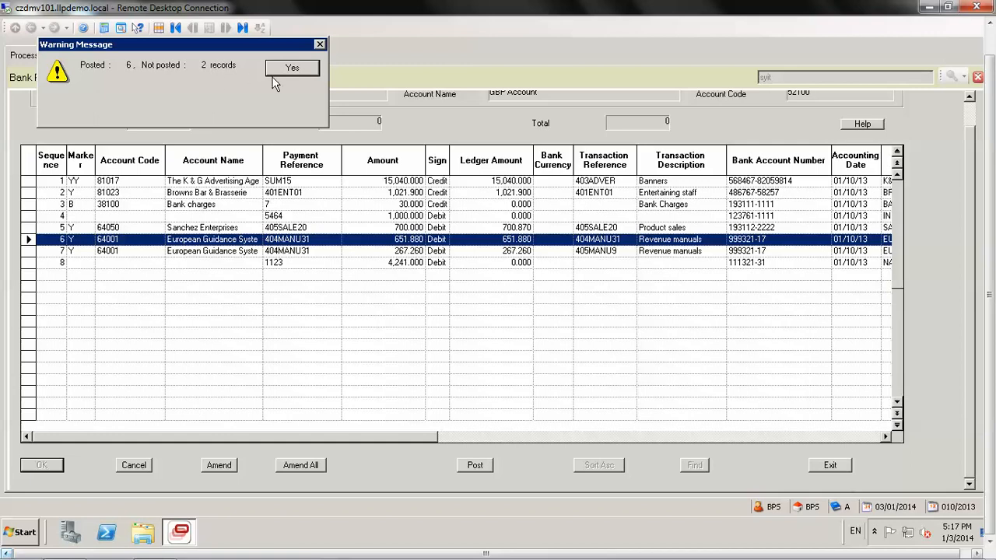
Acknowledge the posting summary, decline processing another statement from this file, and open the BPS form for external file transfer.
left_click(296, 70)
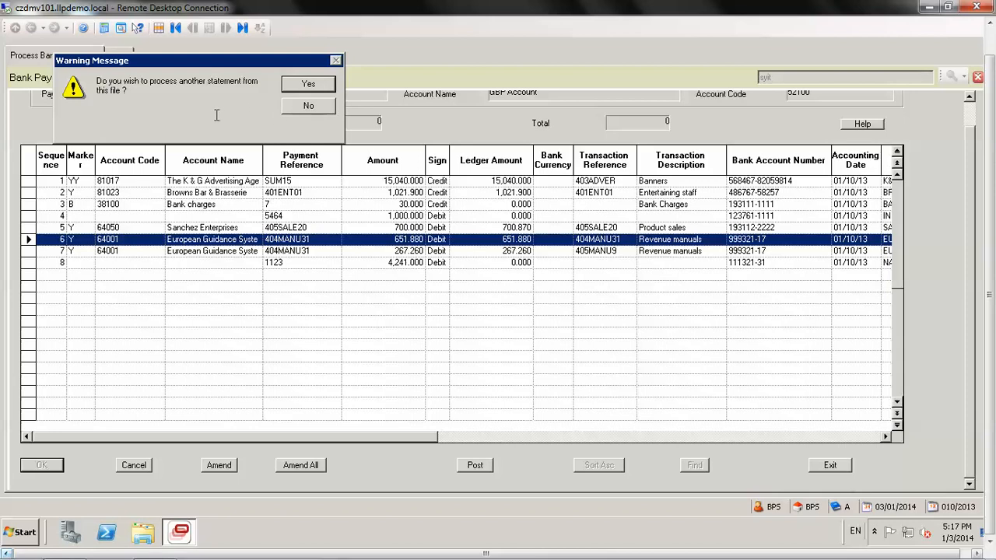
left_click(308, 107)
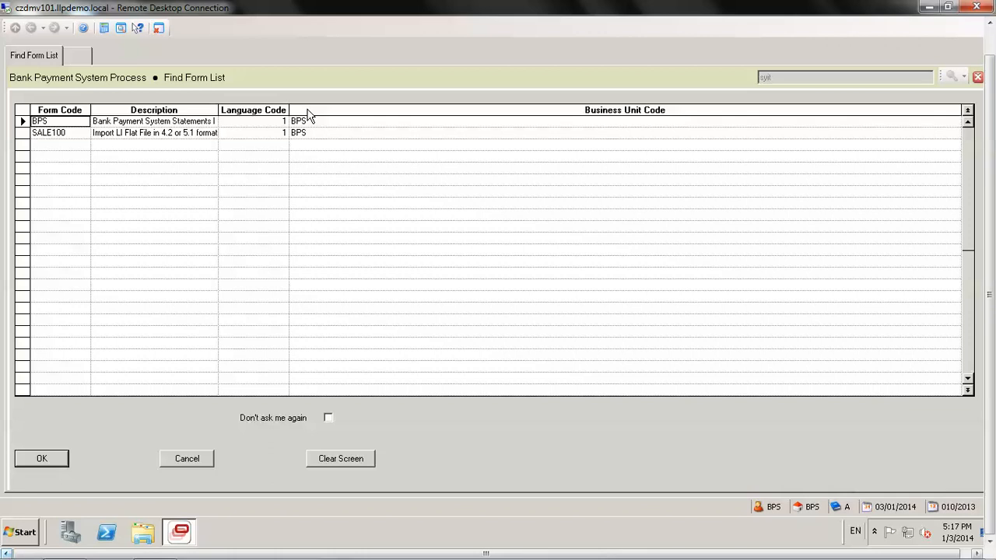
key("Return")
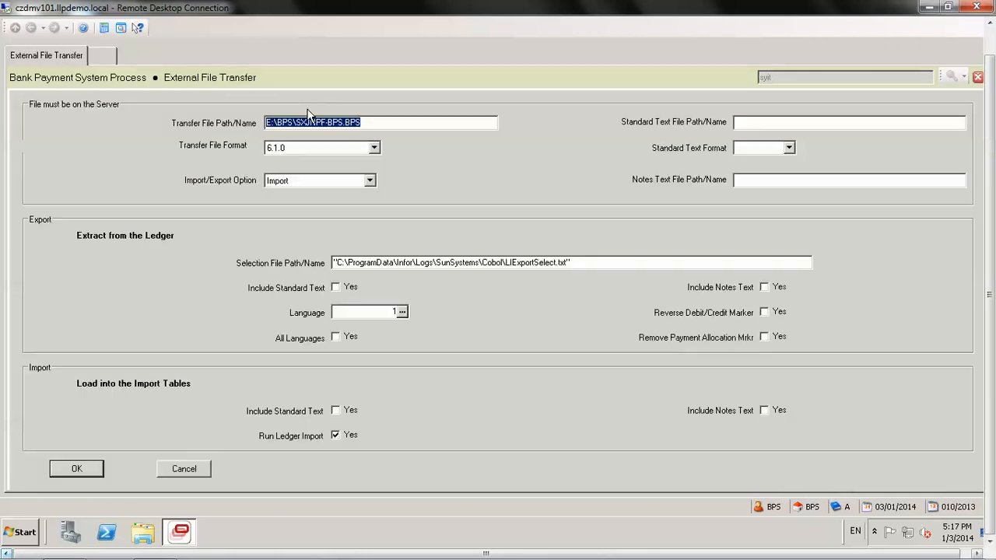